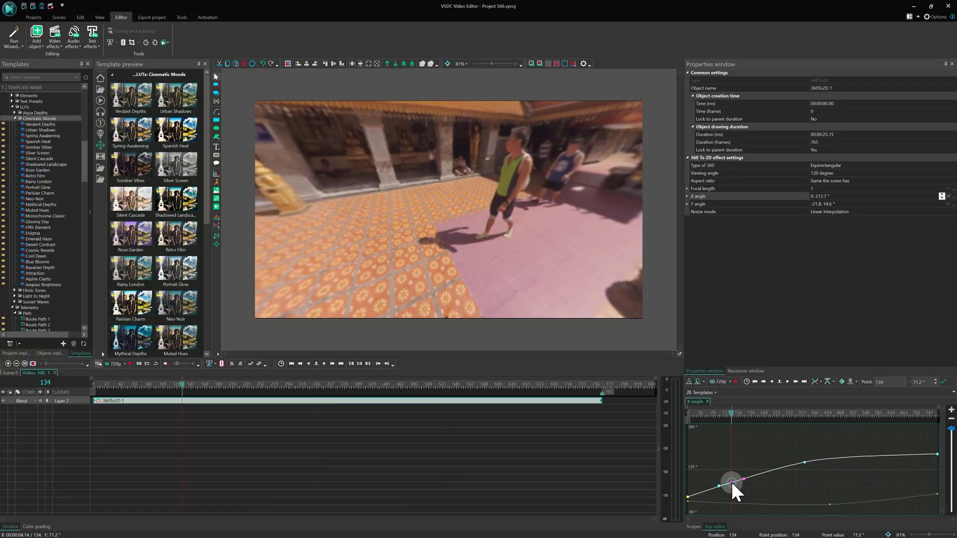
Step: Move an X angle keyframe, preview the camera motion, then raise a Y angle keyframe
drag(731, 484, 749, 491)
key(space)
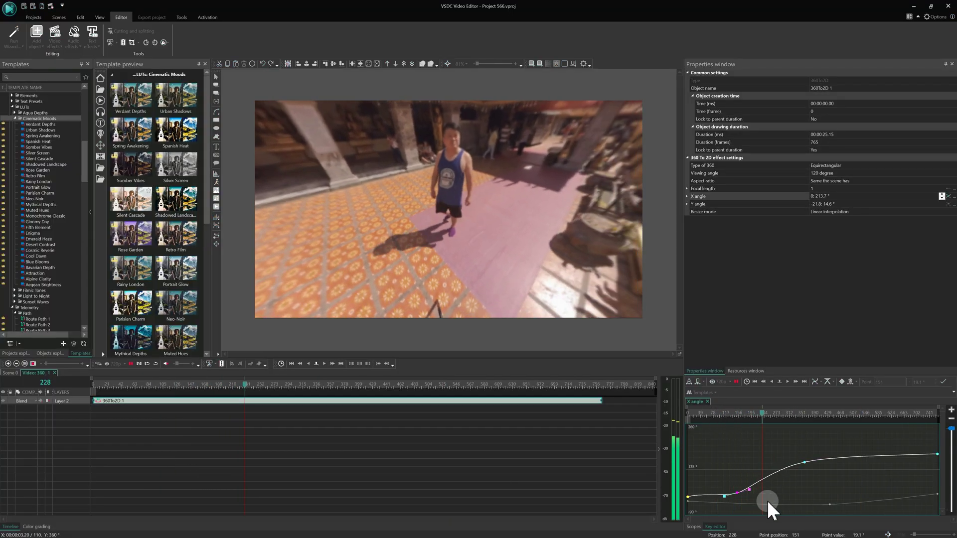
click(749, 491)
drag(766, 511, 763, 497)
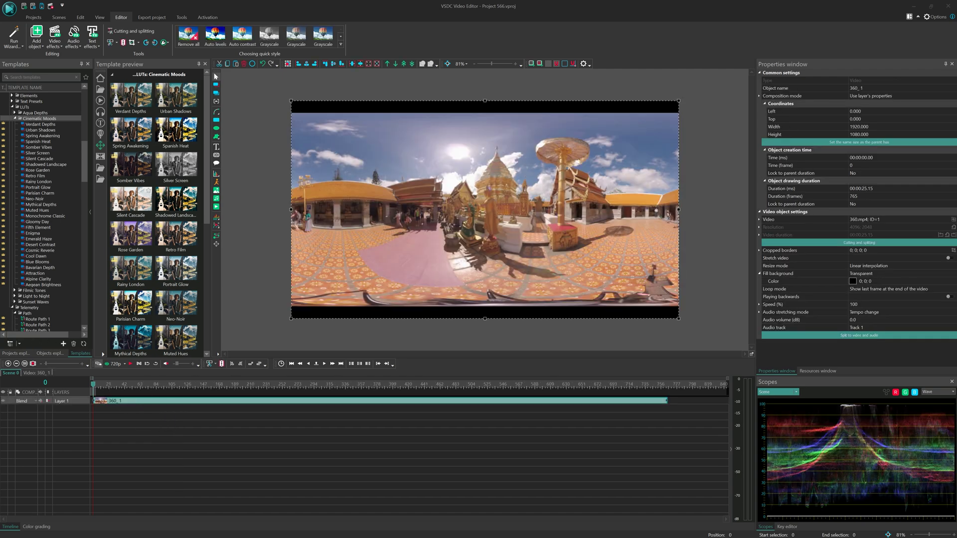
Step: Apply Video effects > 360 and 3D > 360 to 2D to the temple clip with default position settings
right_click(275, 397)
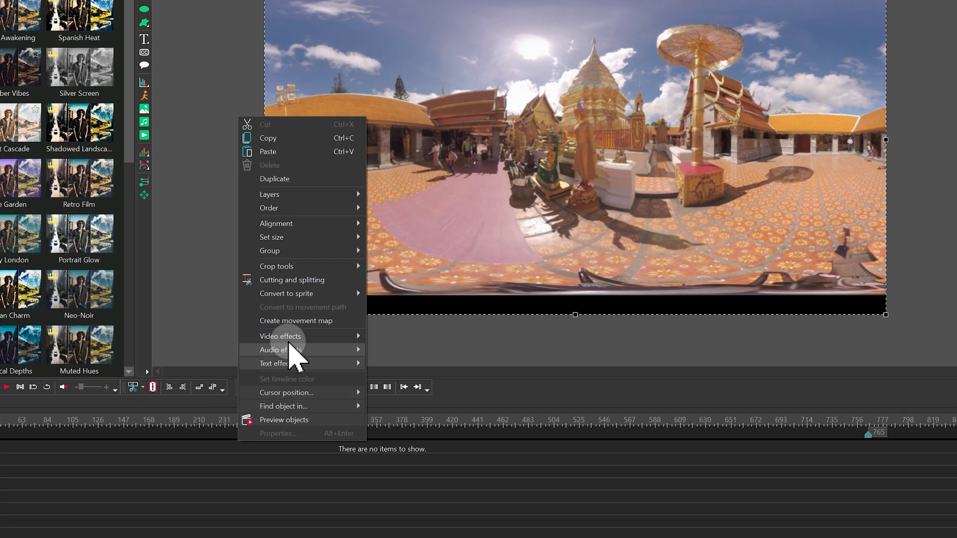
mouse_move(254, 342)
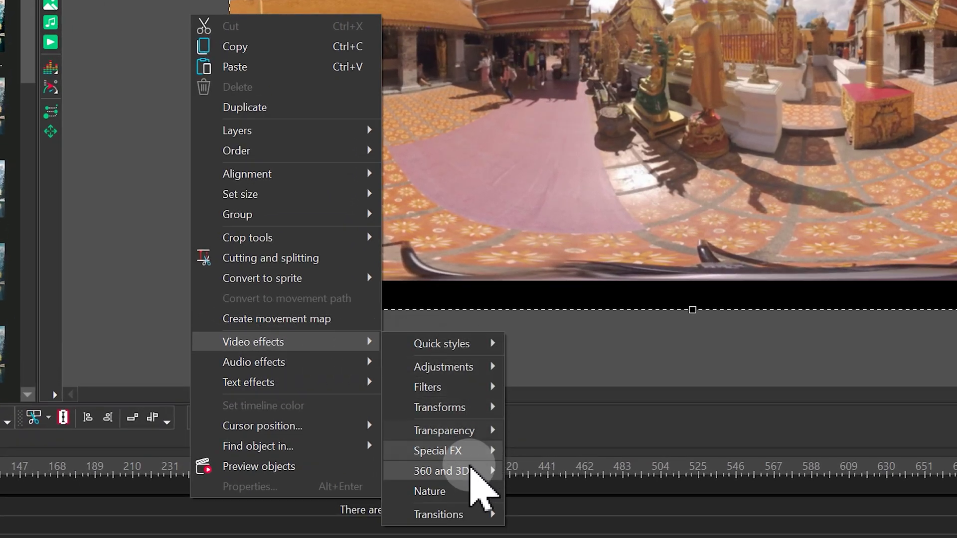
mouse_move(441, 471)
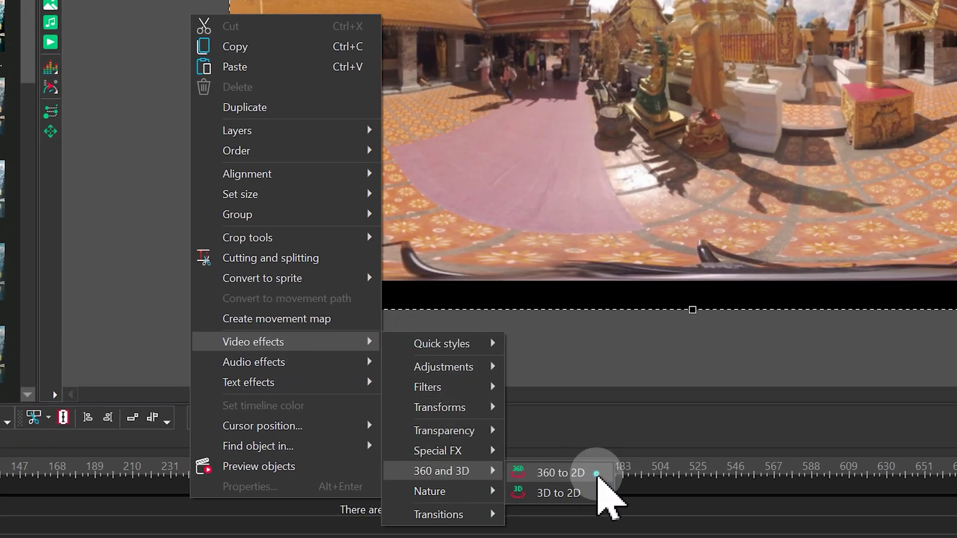
click(561, 473)
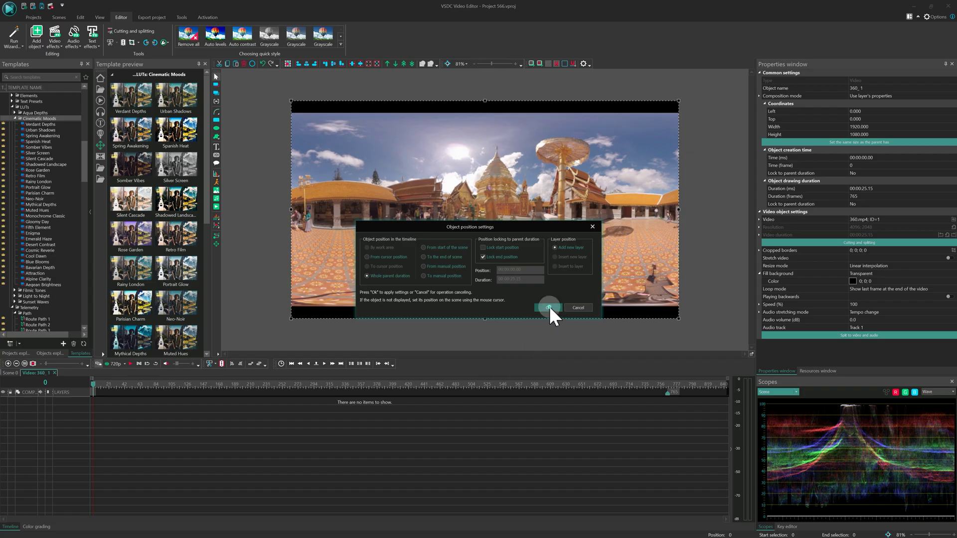
click(549, 306)
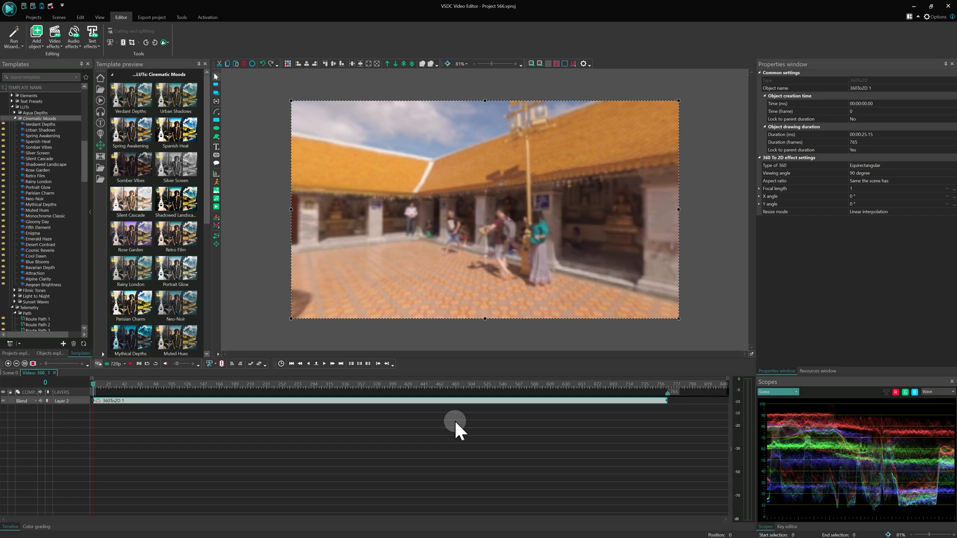
Step: Keep the 360 to 2D projection type as Equirectangular
click(455, 420)
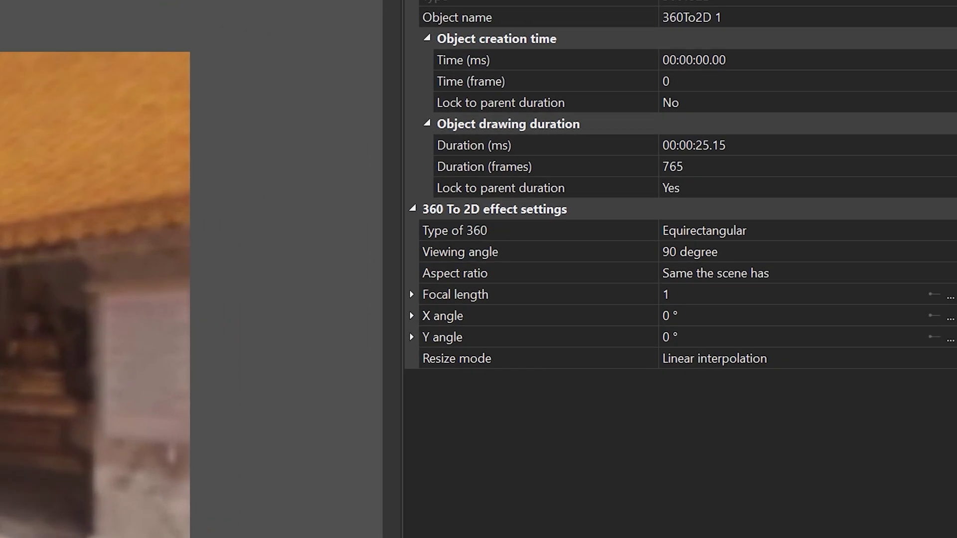
click(823, 253)
click(822, 231)
click(948, 230)
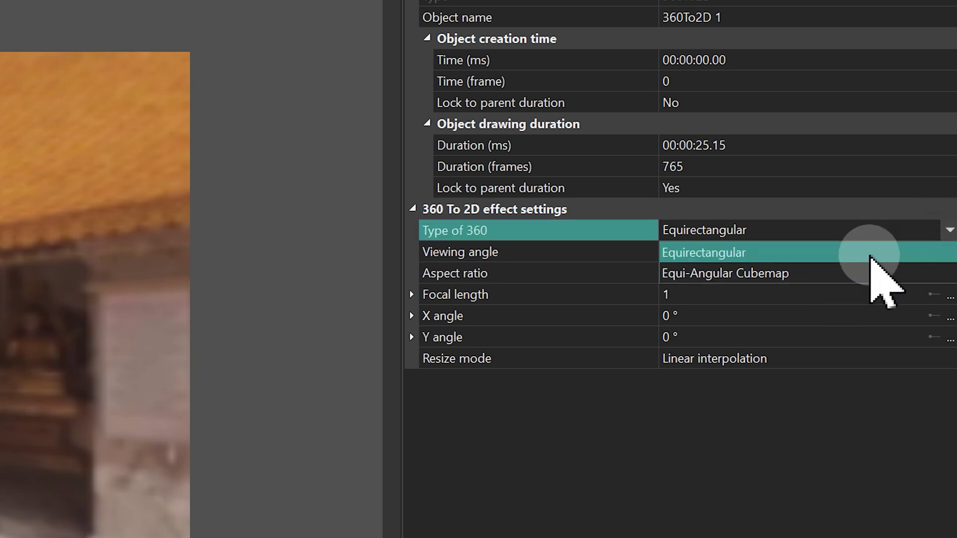
click(875, 255)
Step: Widen the viewing angle to 120 degrees and try focal length values, leaving it at 1
click(948, 228)
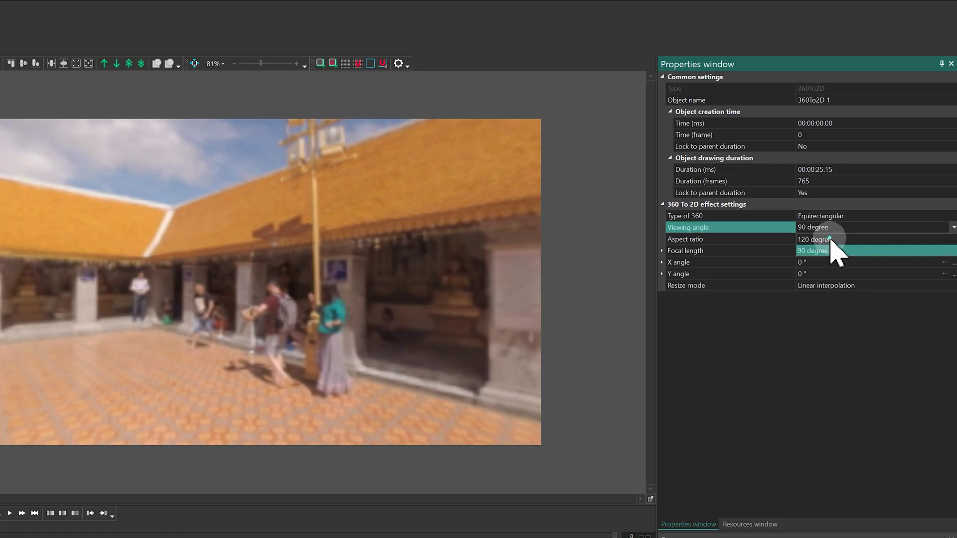
click(833, 247)
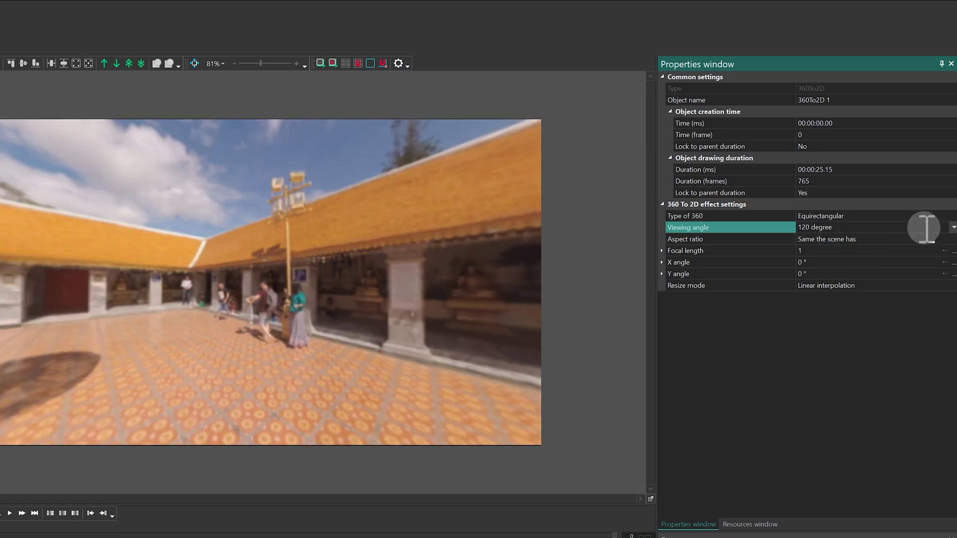
click(953, 228)
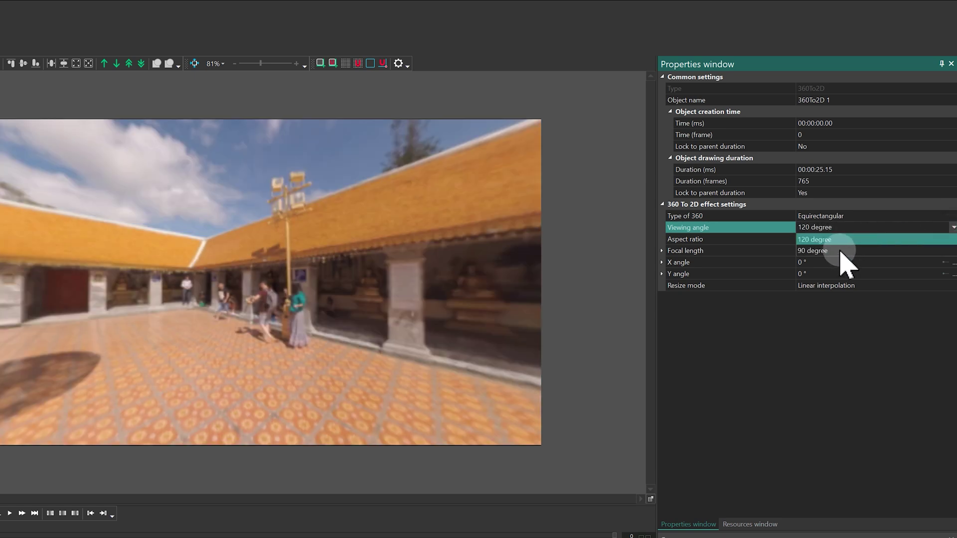
click(845, 251)
click(952, 227)
click(834, 247)
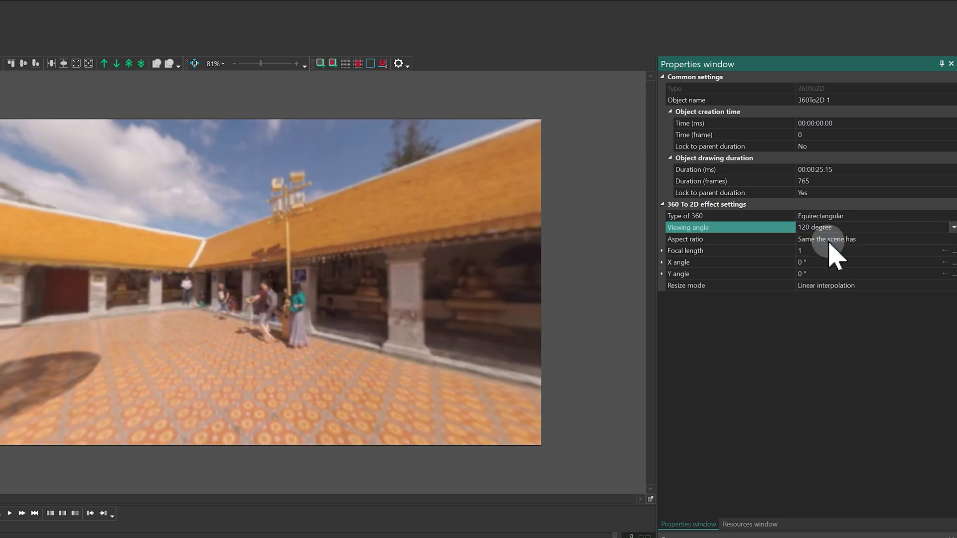
click(785, 250)
text(2)
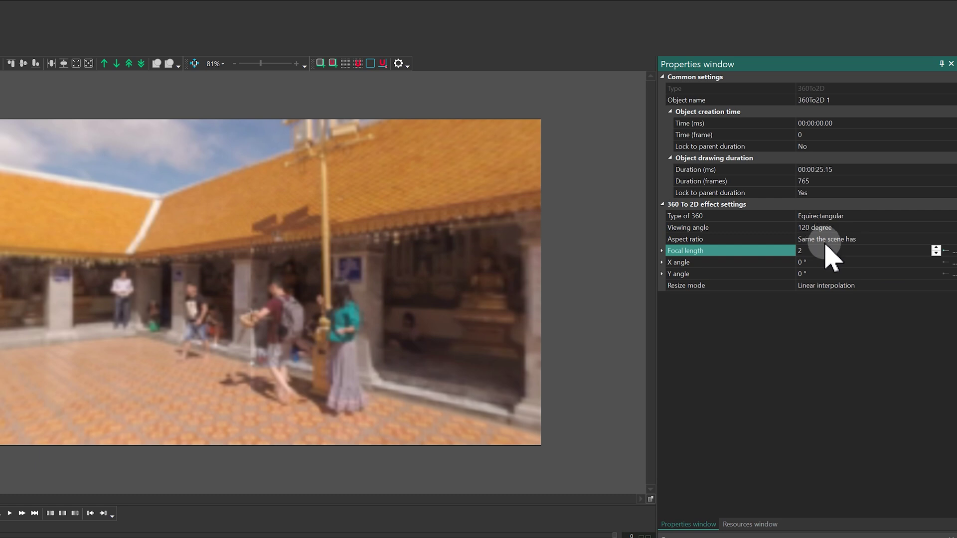
text(0)
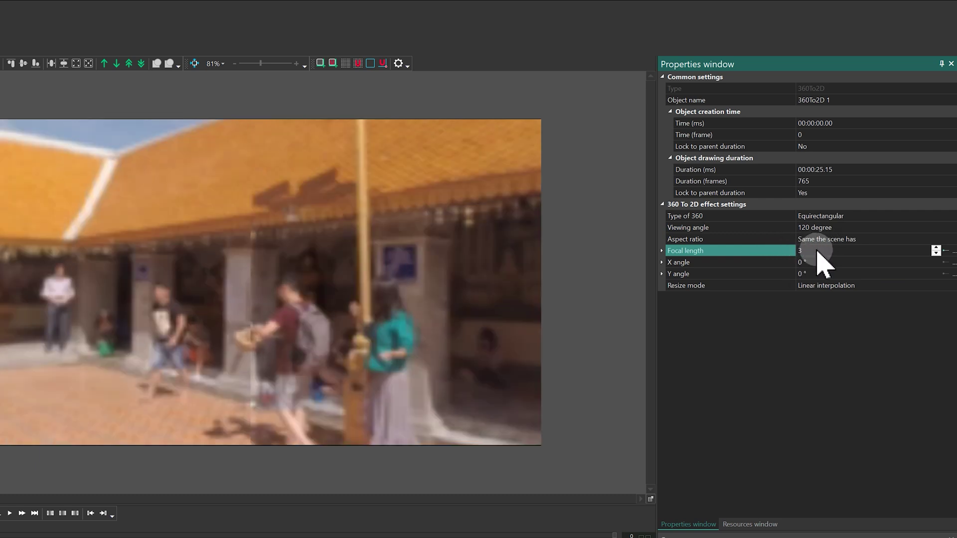
text(1)
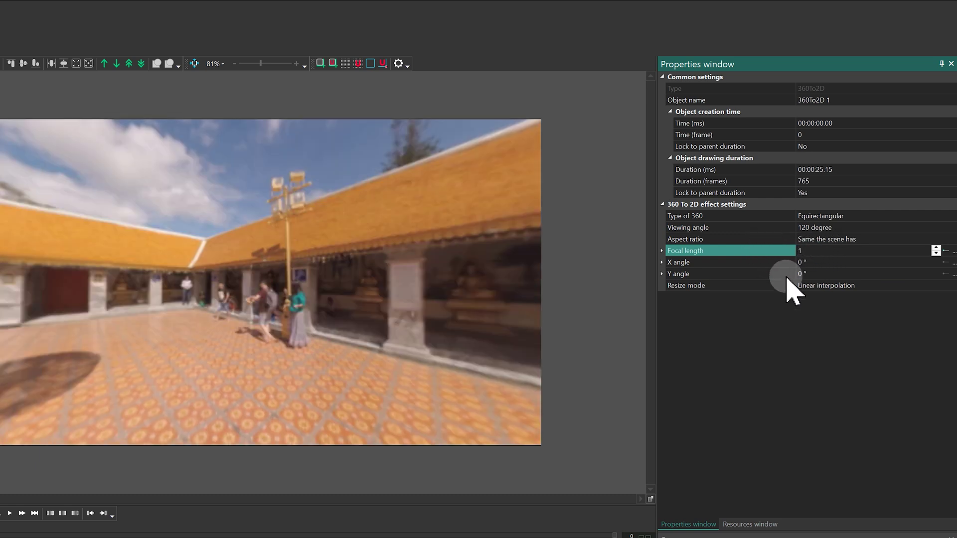
Step: Drag the X angle value to turn the view horizontally toward the golden pagoda
mouse_move(801, 263)
mouse_down()
mouse_move(816, 264)
mouse_move(810, 275)
mouse_move(802, 275)
mouse_move(819, 263)
mouse_up()
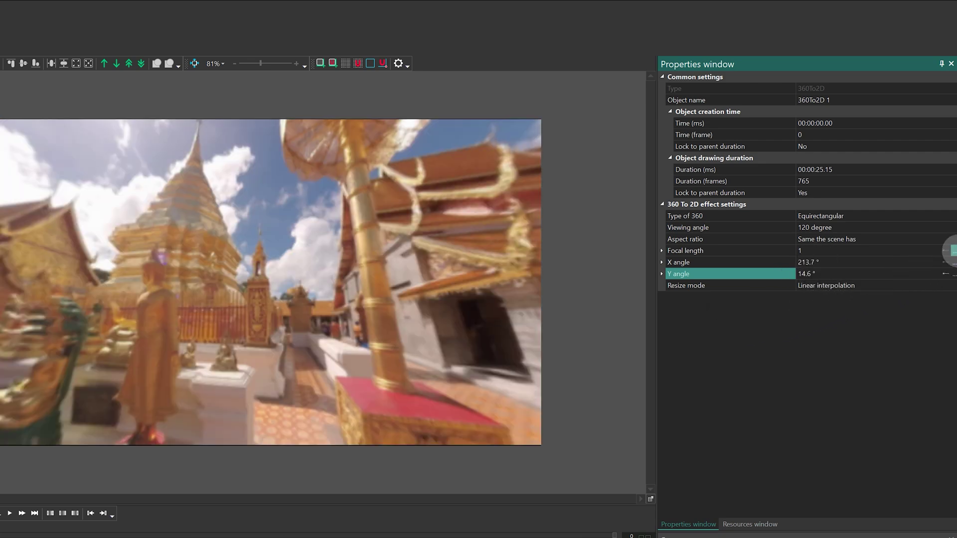
Step: Make X angle change linearly, starting at 0°, and preview the pan
click(950, 262)
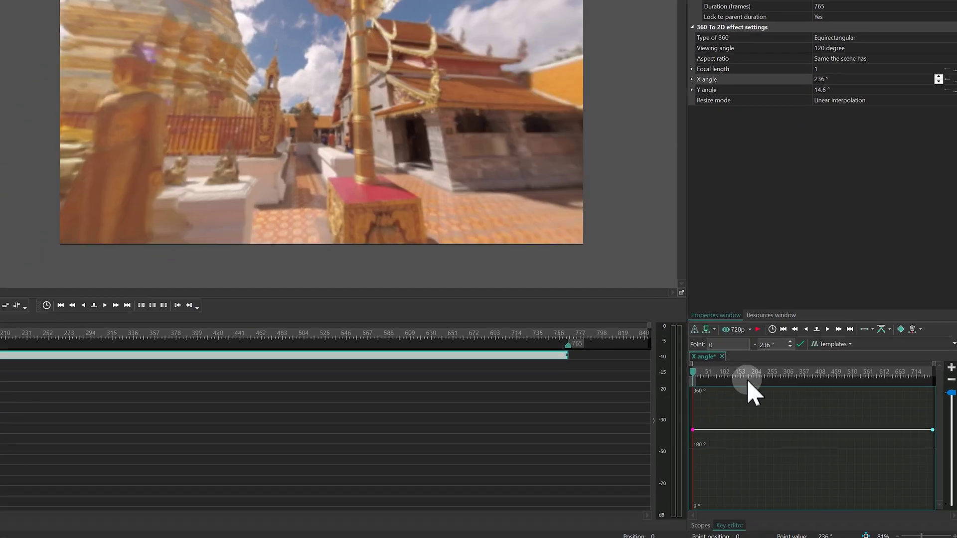
click(874, 329)
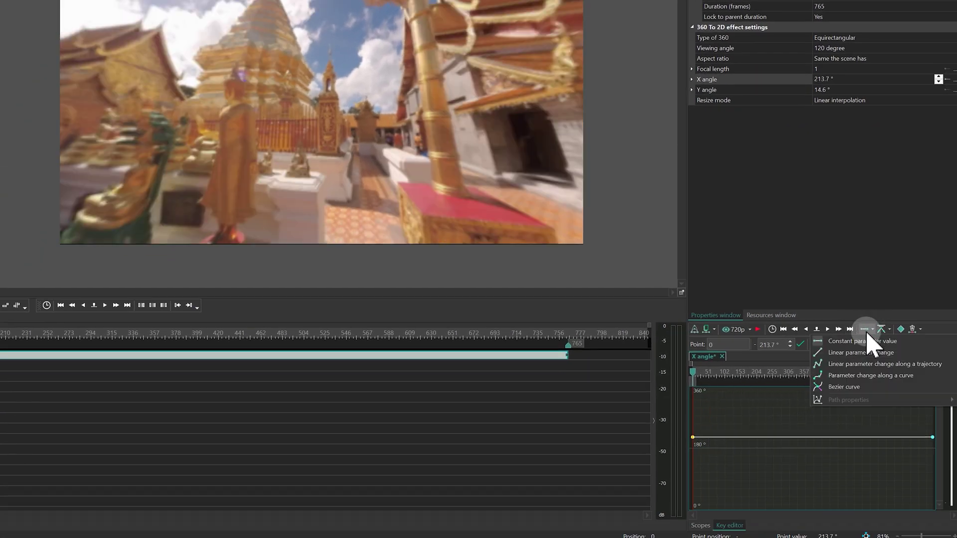
click(860, 352)
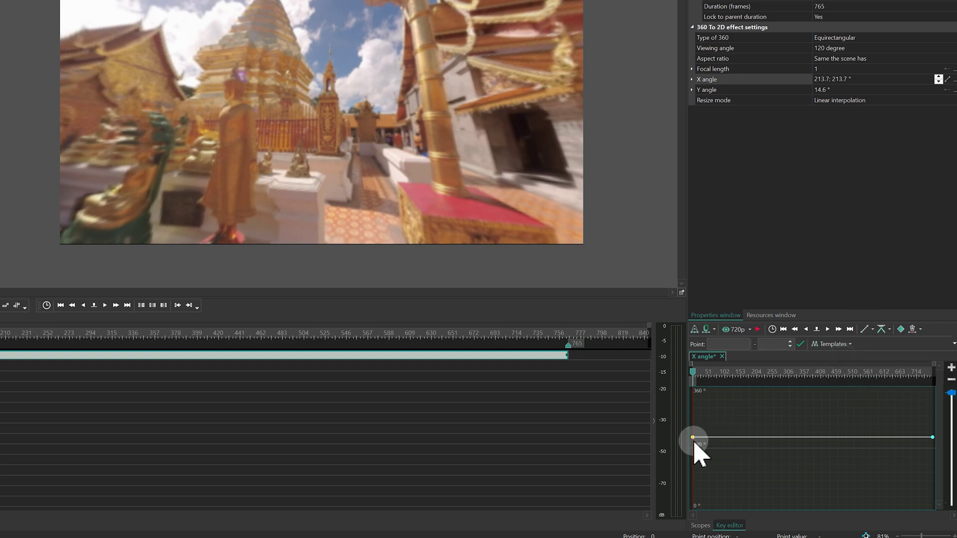
drag(693, 438, 694, 508)
key(space)
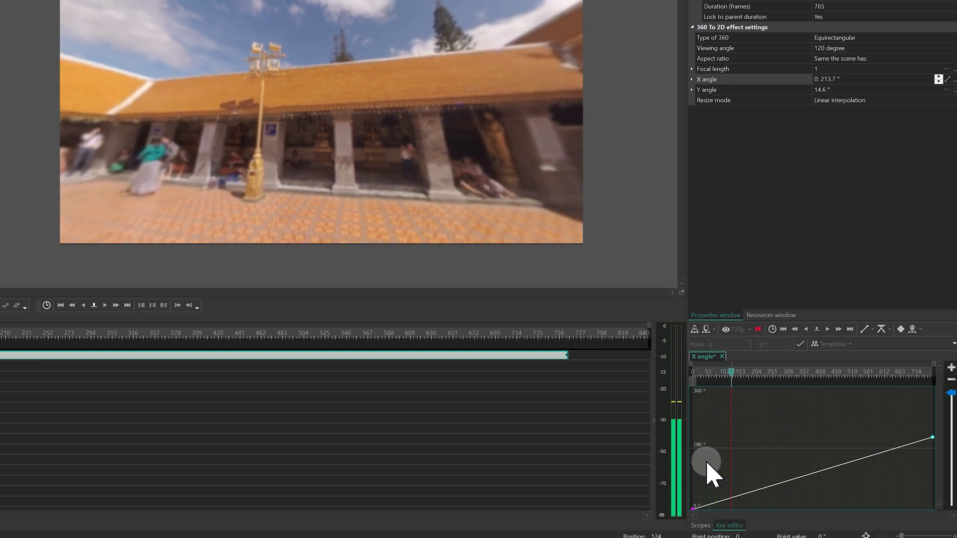
Step: Add an X angle keyframe near frame 359, raise it to 213.7°, and preview
click(808, 477)
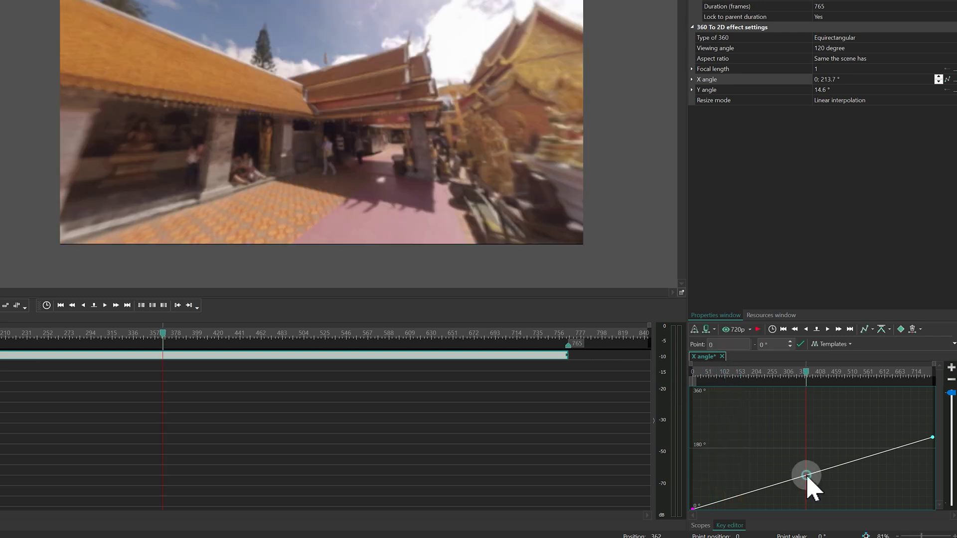
double_click(808, 477)
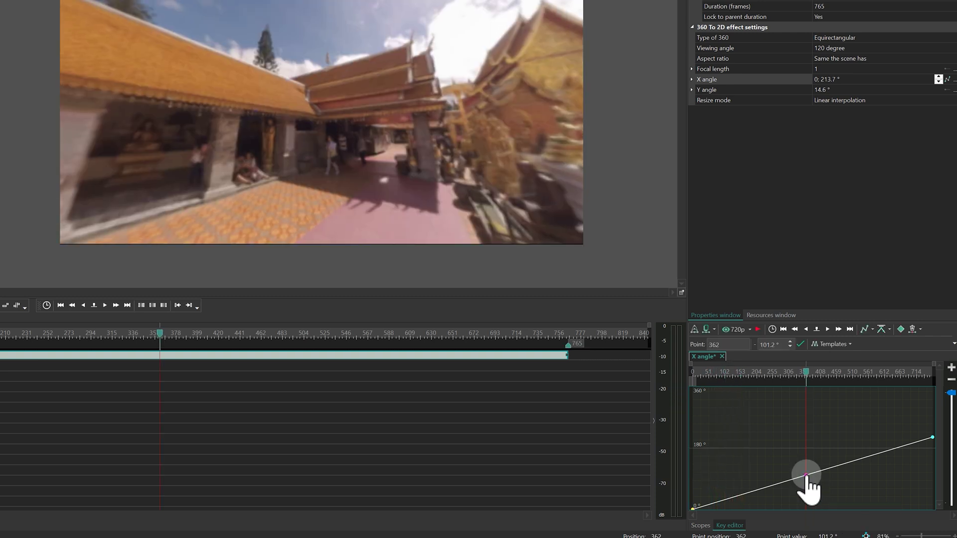
drag(808, 478, 806, 440)
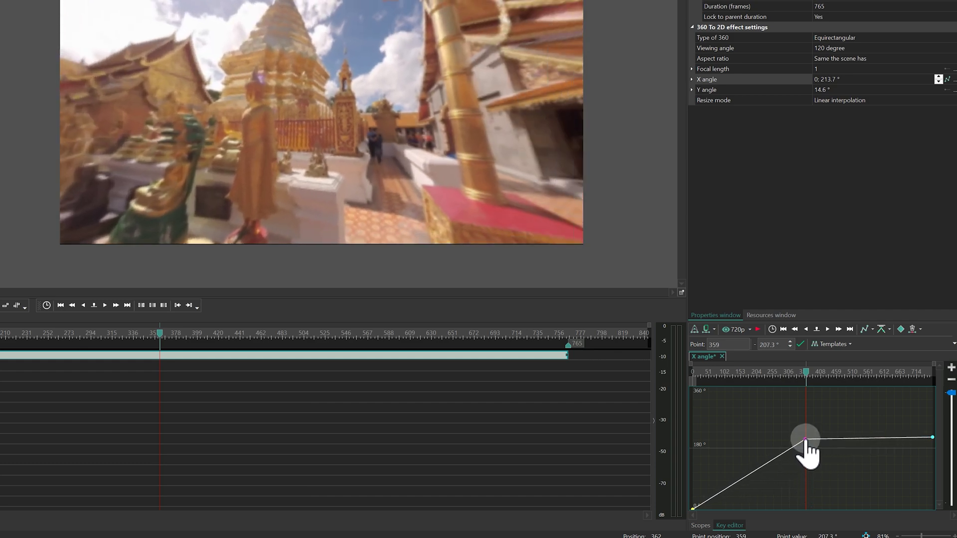
key(space)
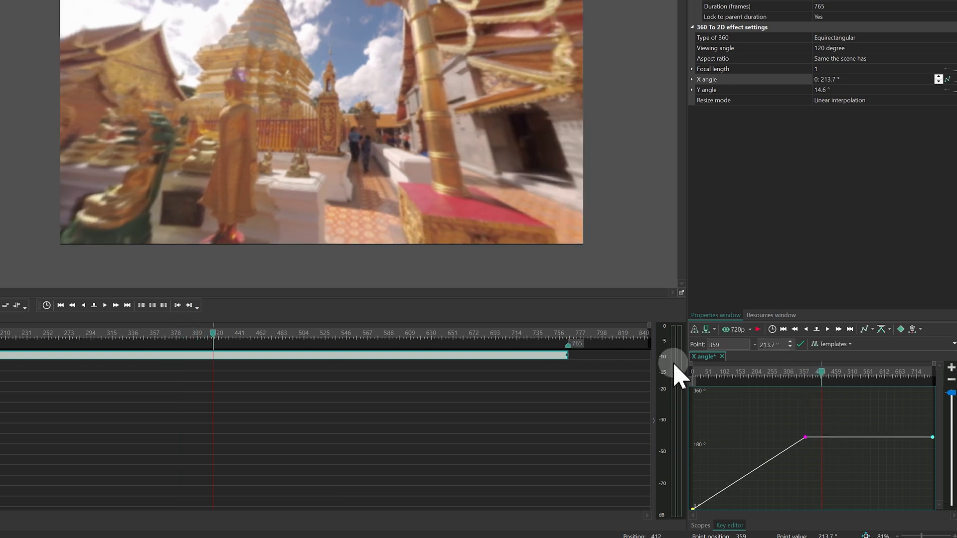
Step: Add a Y angle keyframe at frame 359, lower the starting Y angle to -21.8°, and preview
click(698, 330)
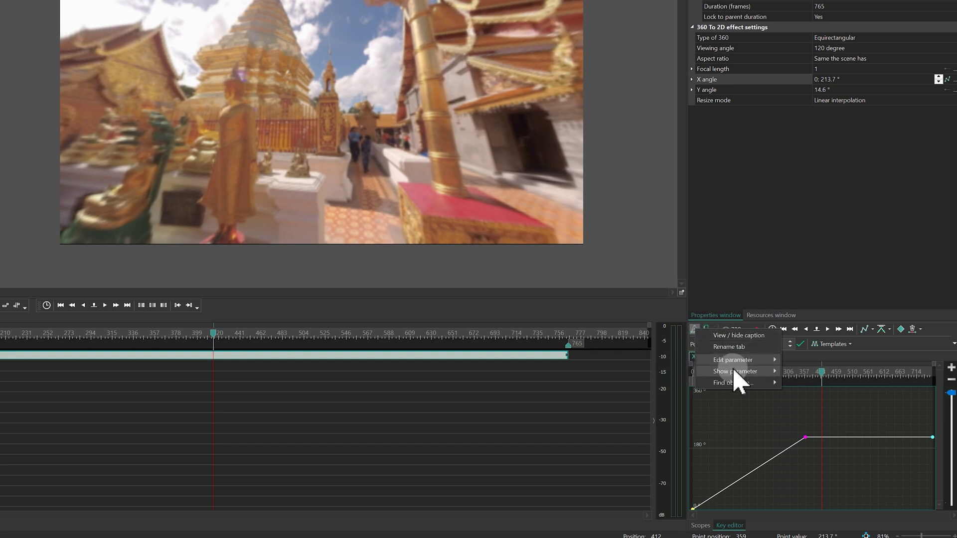
mouse_move(735, 372)
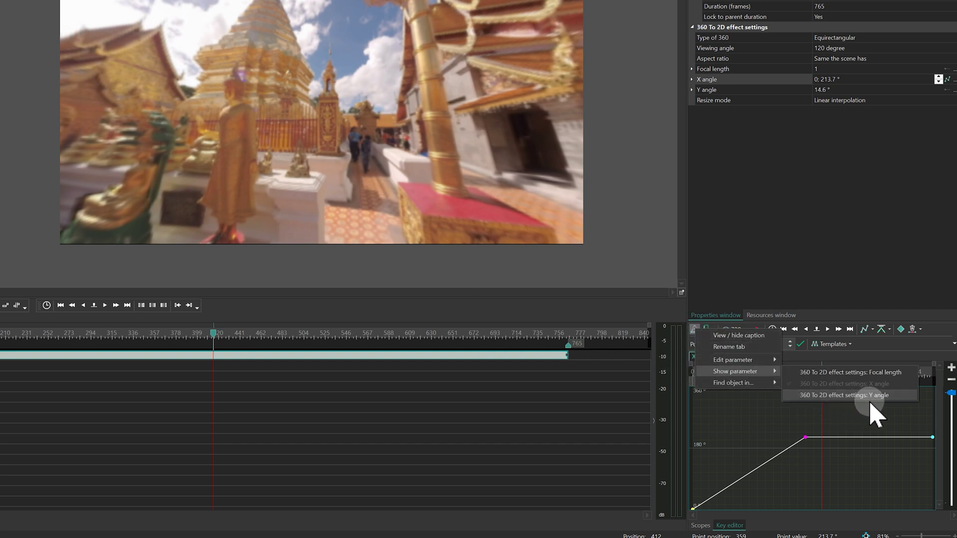
click(890, 396)
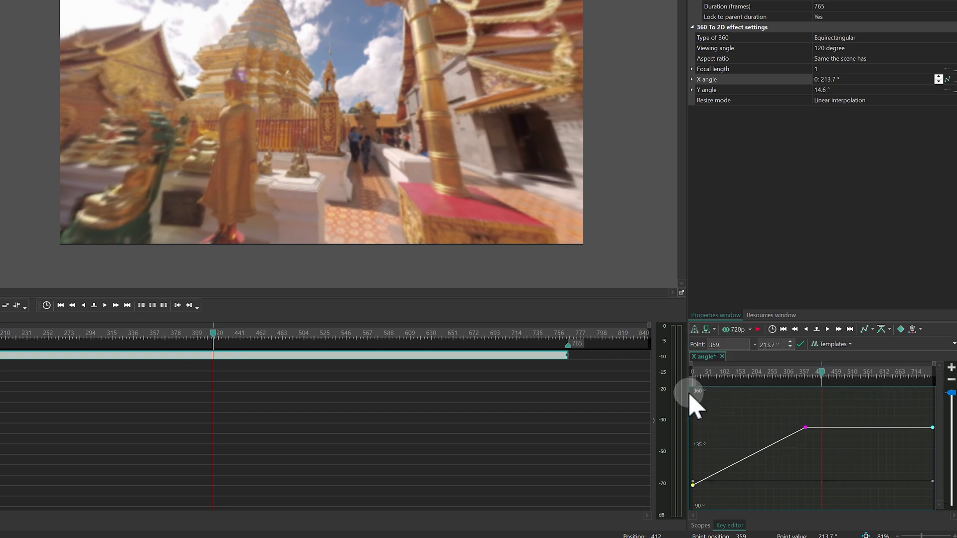
drag(687, 404, 590, 410)
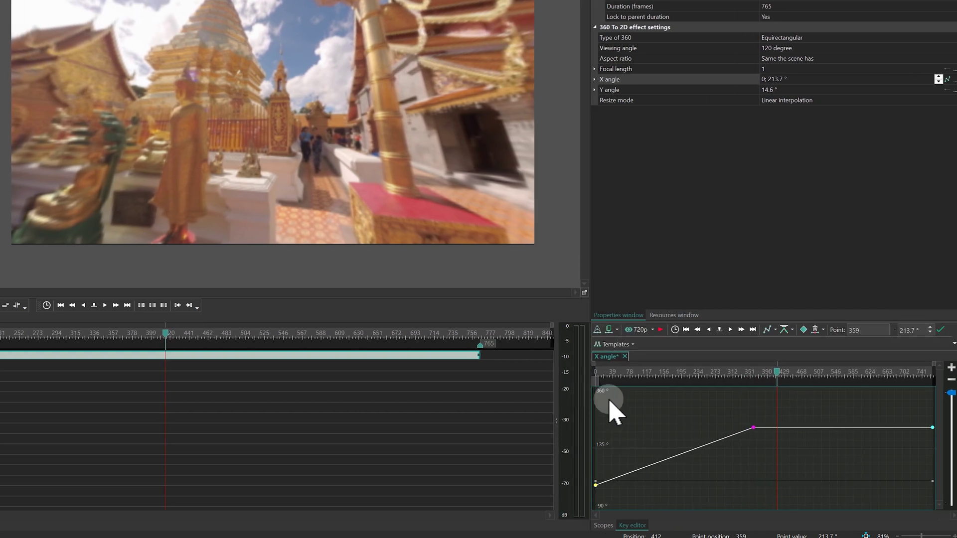
click(763, 482)
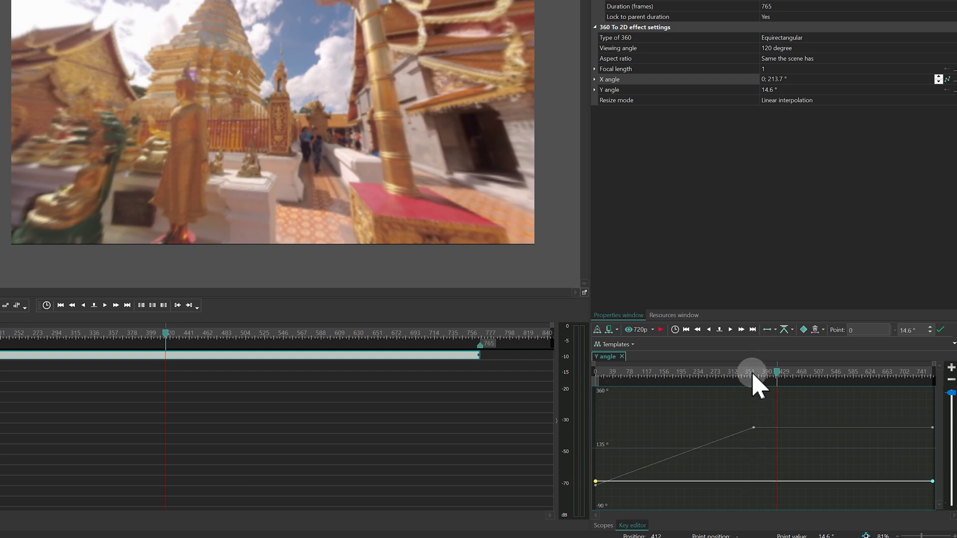
click(804, 330)
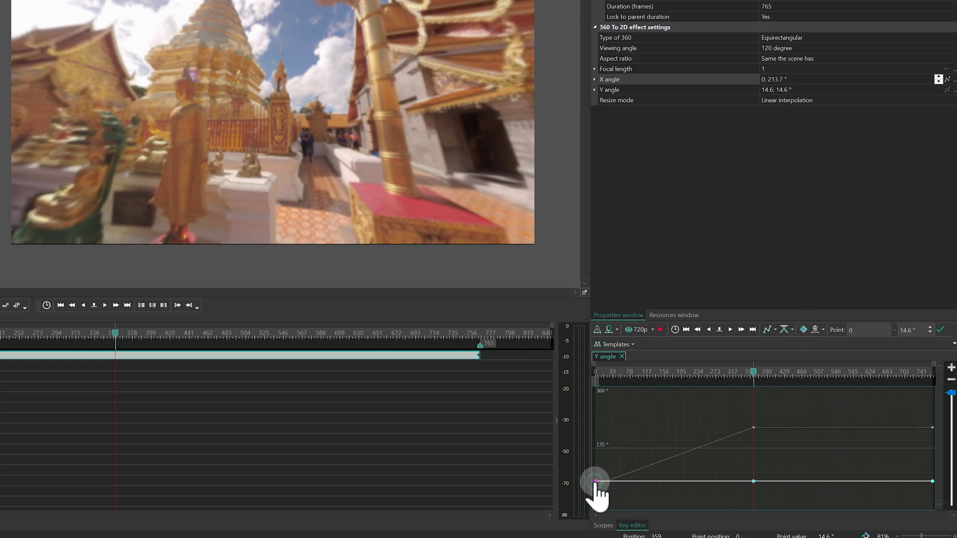
drag(596, 483, 597, 491)
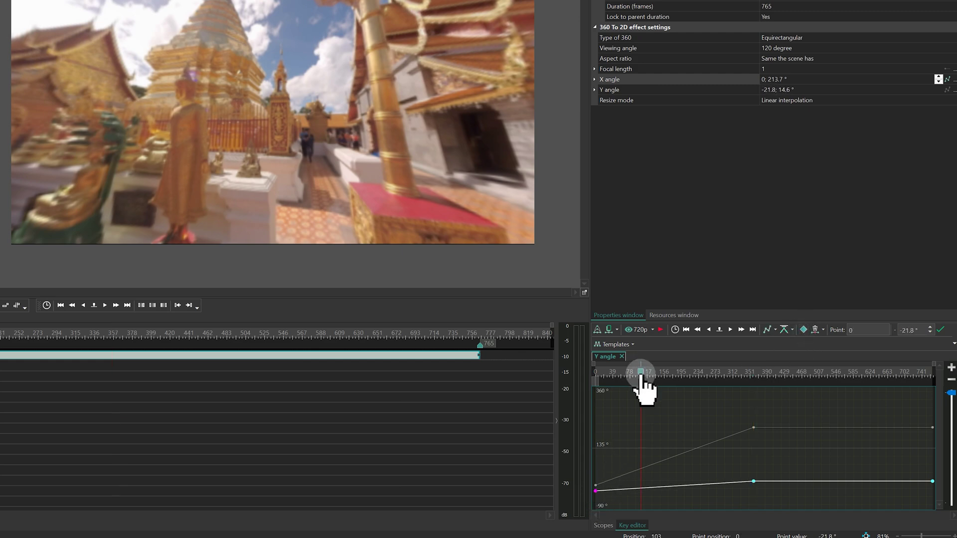
key(space)
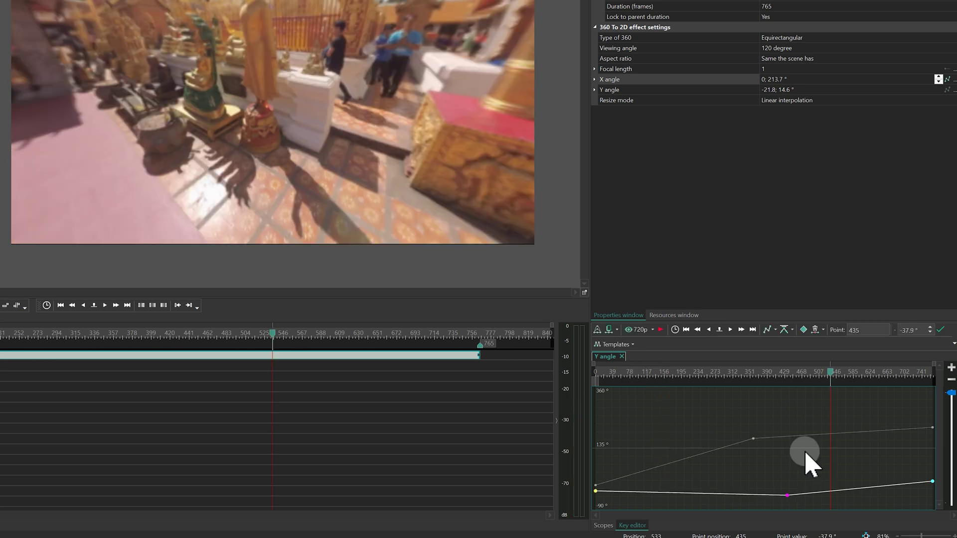
Step: Make the Y angle keyframe and the X angle keyframe at 358 Bezier curves, then preview
click(769, 329)
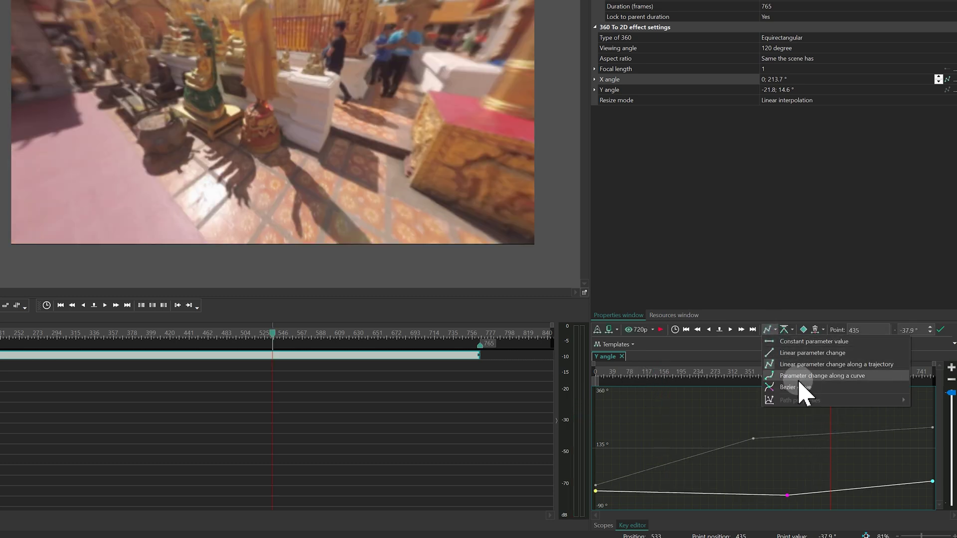
click(805, 387)
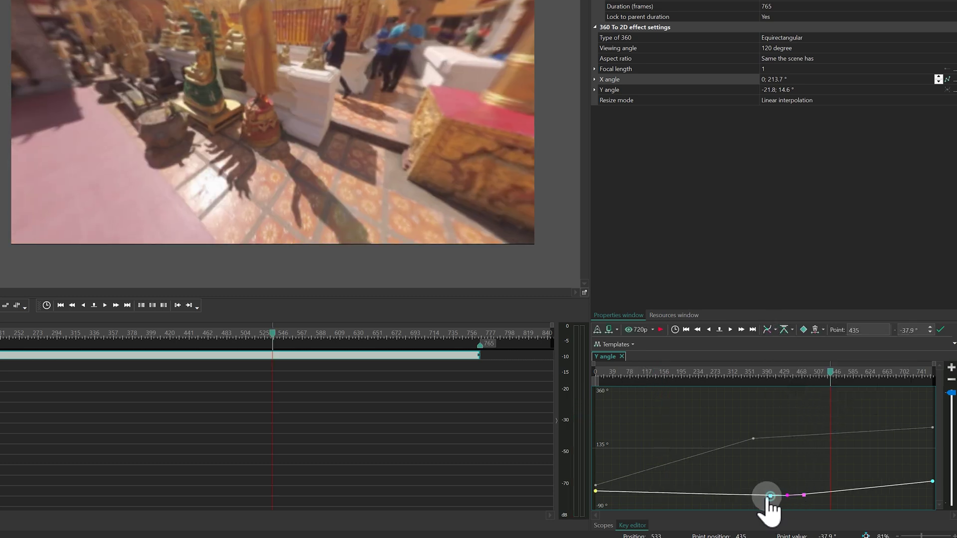
drag(769, 497, 732, 498)
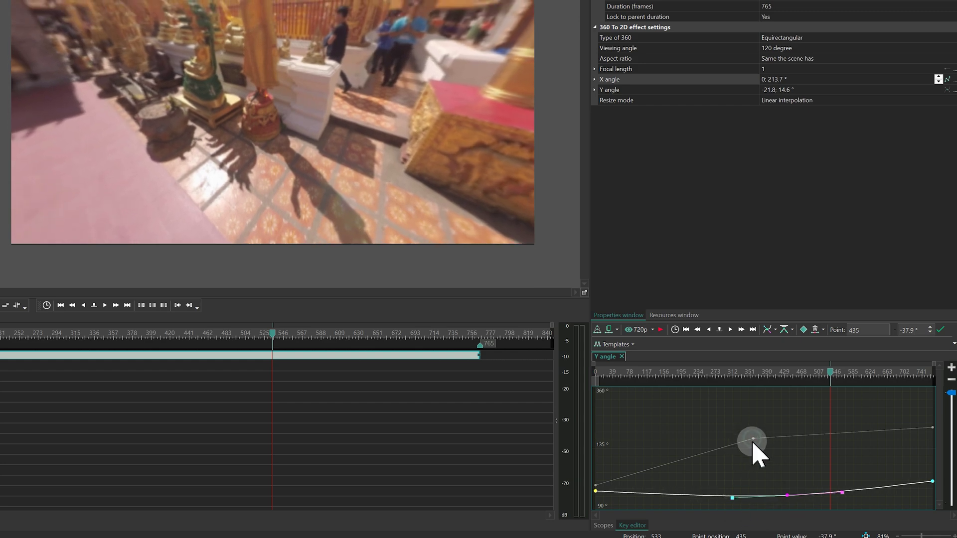
click(755, 441)
click(769, 330)
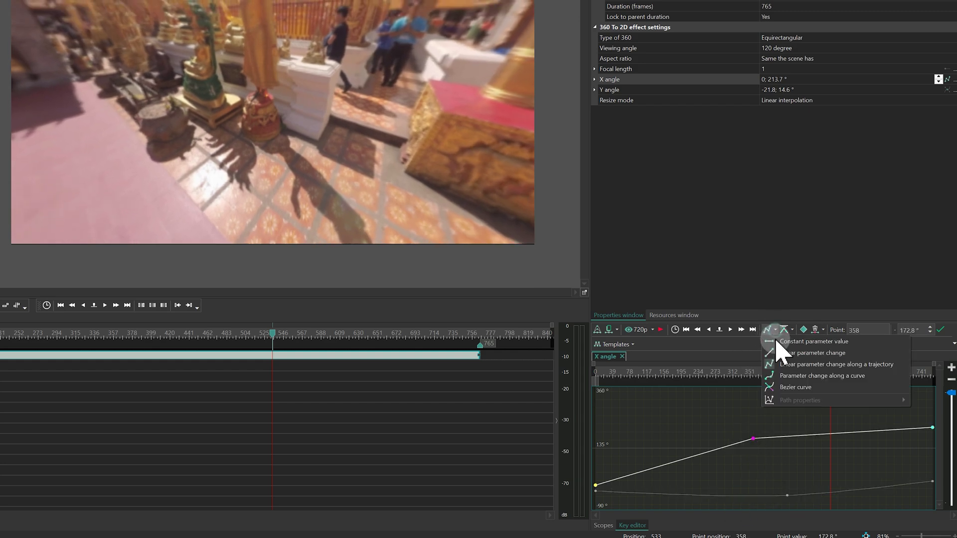
click(795, 388)
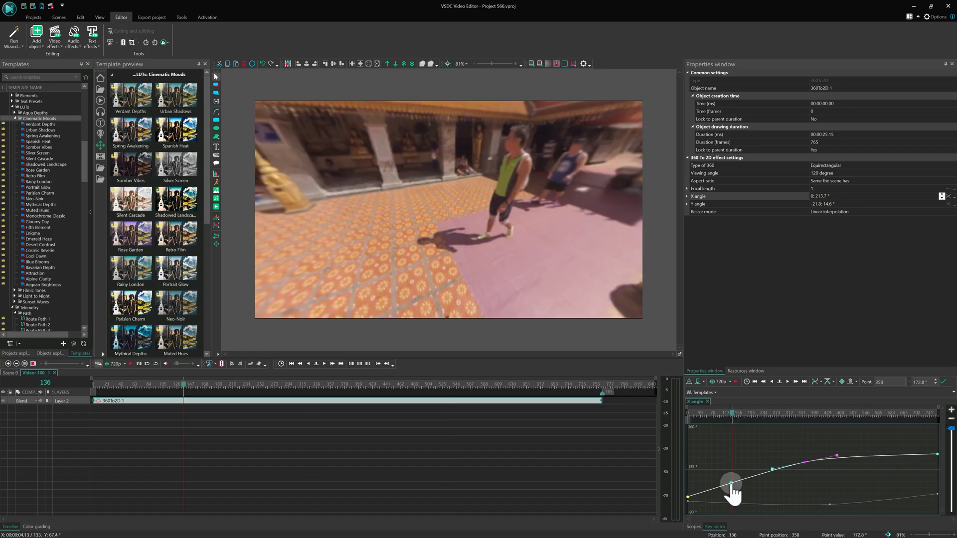
key(space)
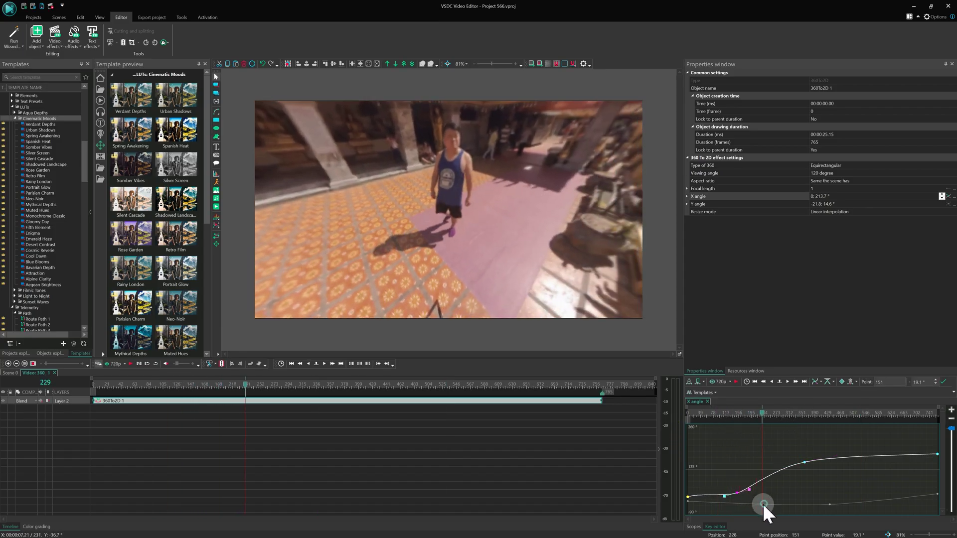
Step: Adjust the last X angle keyframe at 764 toward 91° and add a Y angle keyframe at 471
click(761, 503)
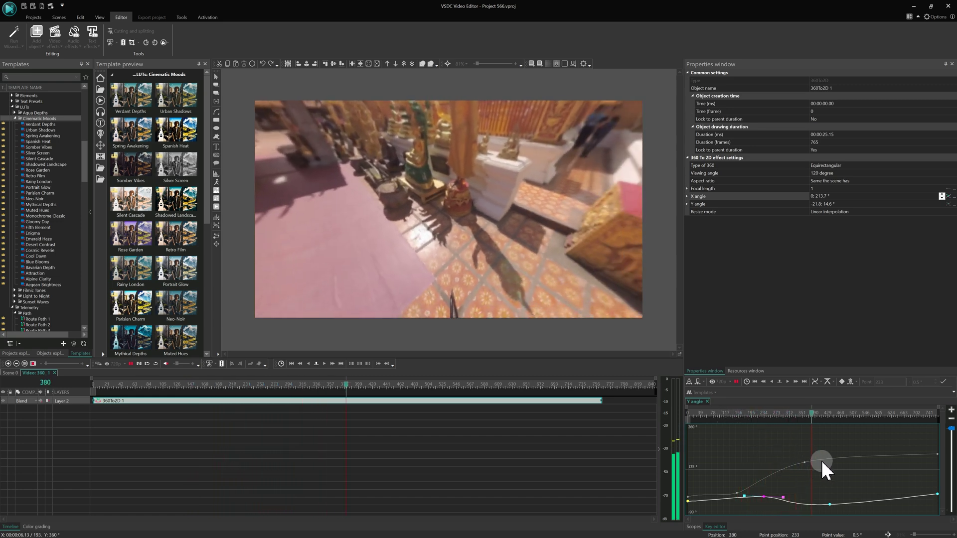
click(831, 480)
click(937, 454)
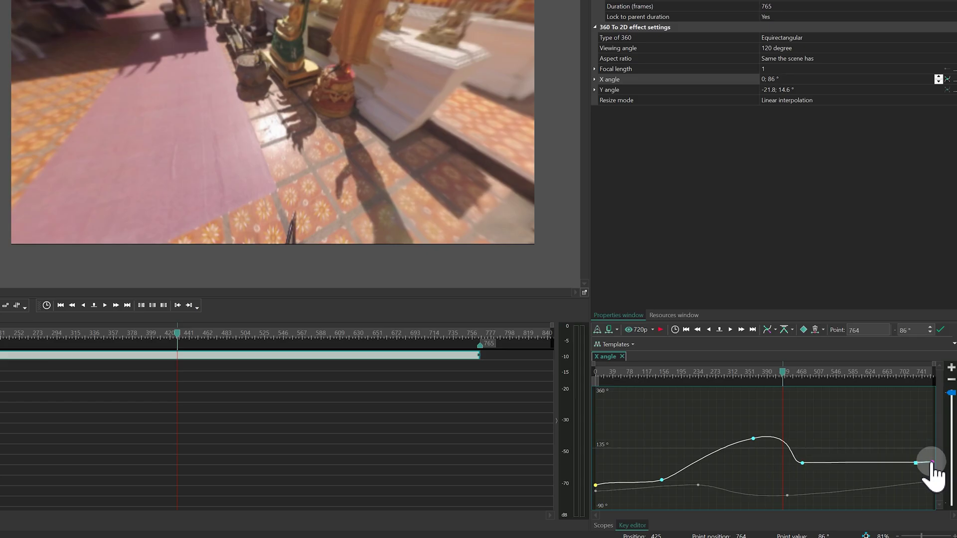
click(771, 373)
key(space)
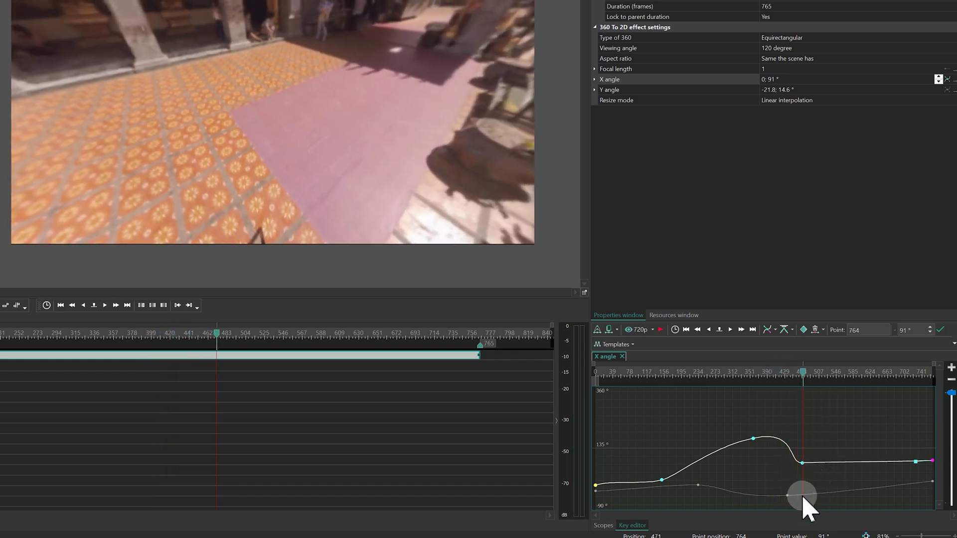
click(805, 497)
click(804, 330)
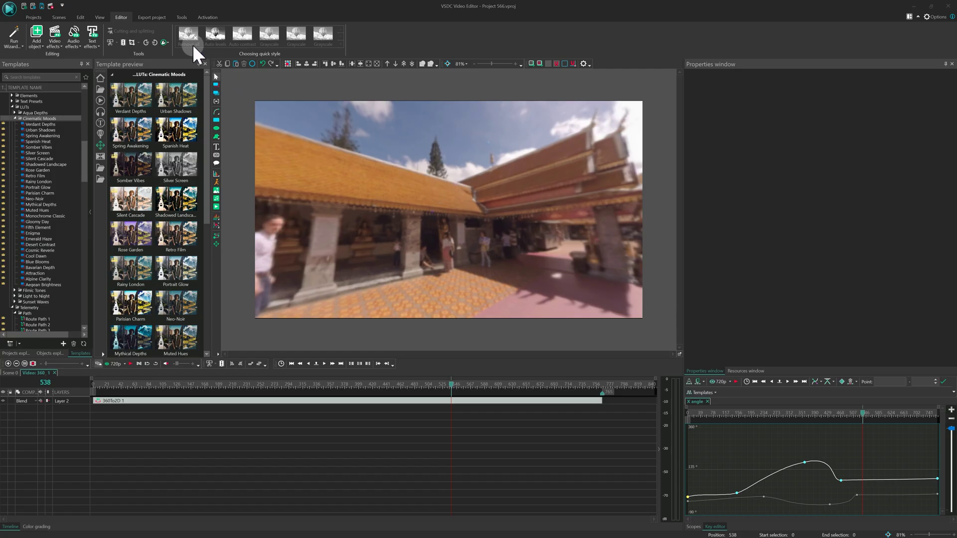
Step: Export the 2D camera-angle video from the Export project settings
click(152, 17)
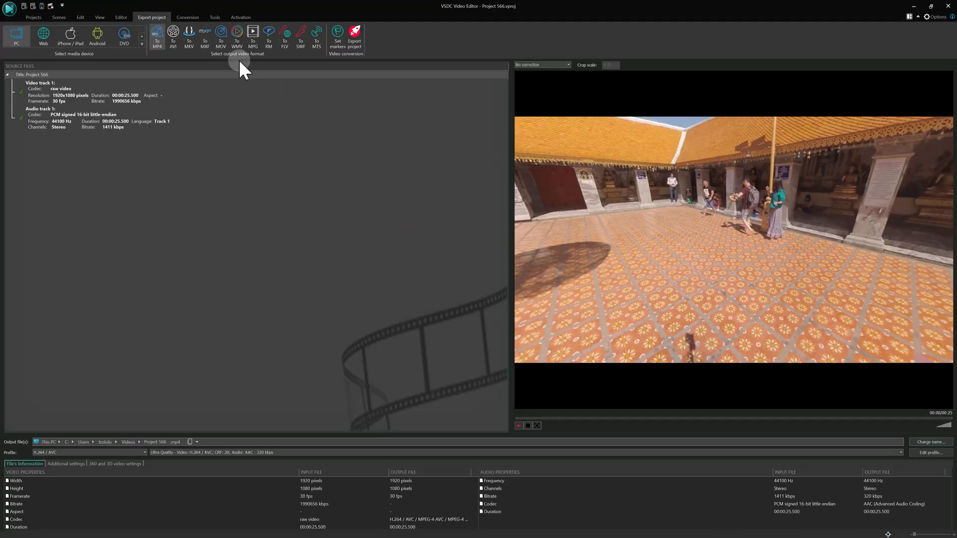
click(354, 37)
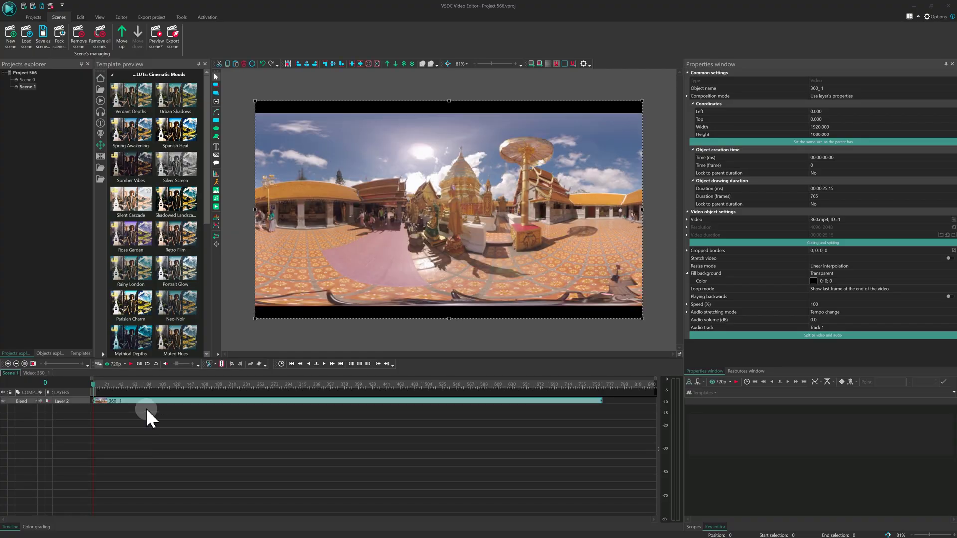
Step: Lower the 360 clip's saturation to 71 and shift its colour offset in Color grading
click(182, 422)
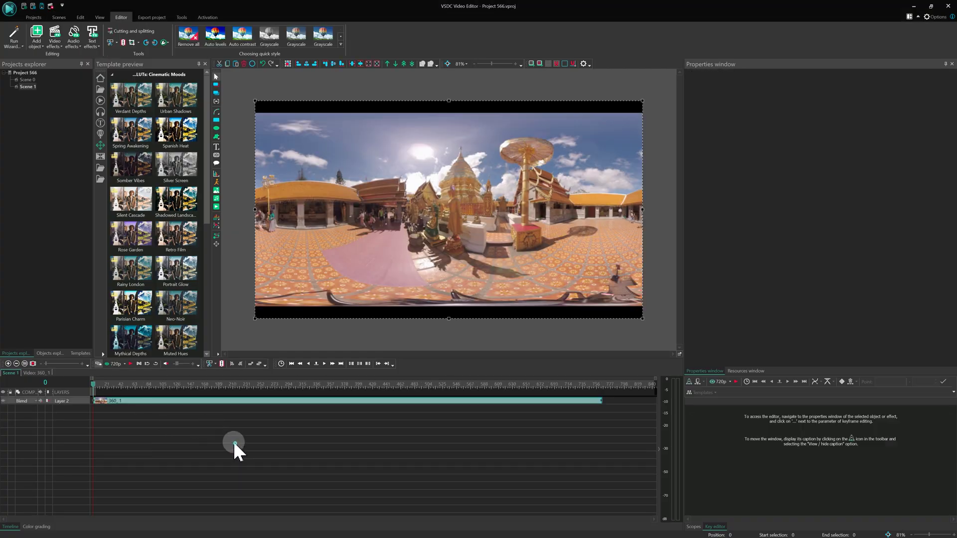
click(162, 402)
click(36, 527)
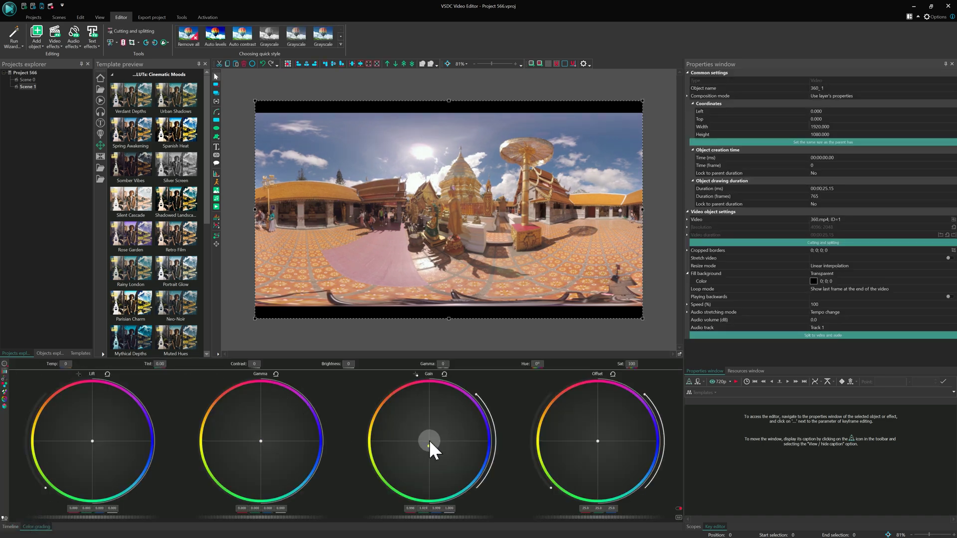
drag(598, 442, 605, 438)
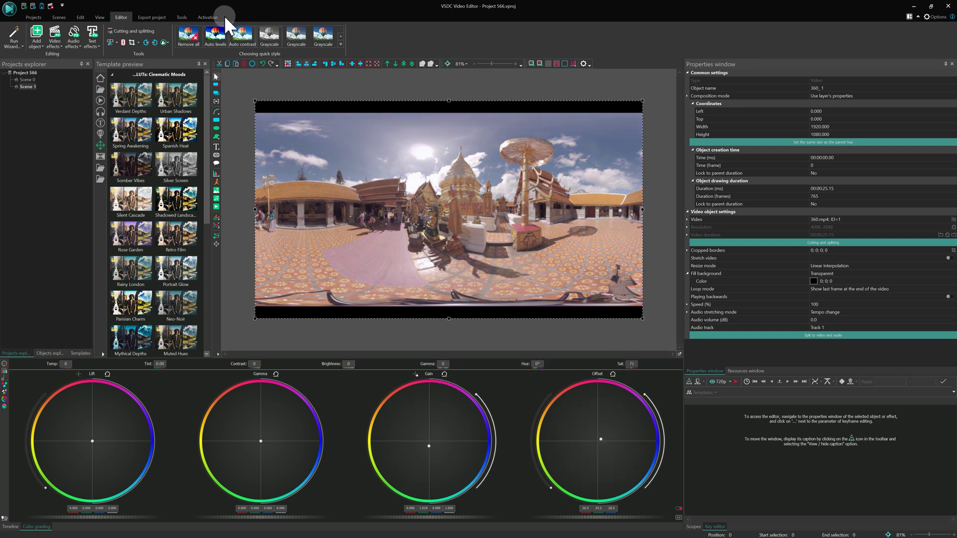
click(152, 17)
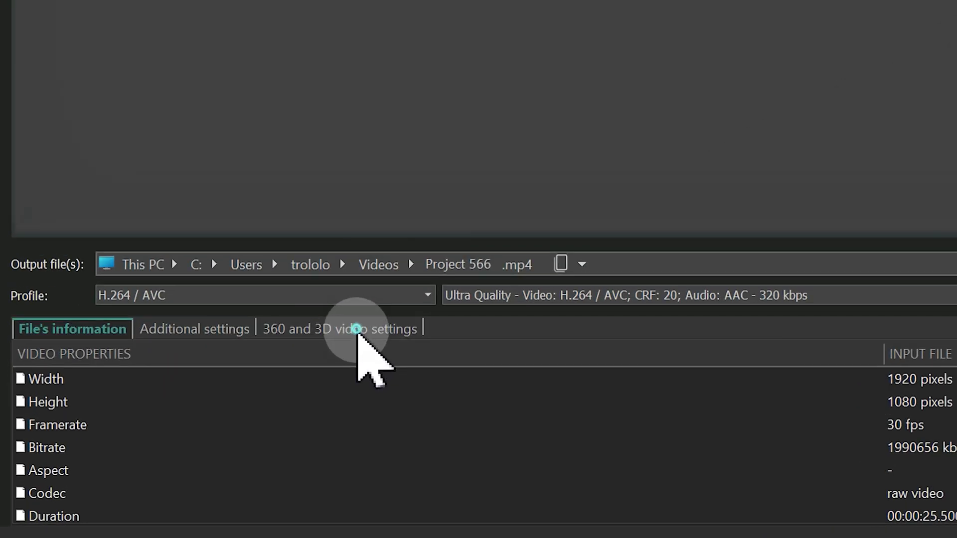
Step: In 360 and 3D video settings, embed 360 information with Yaw 9, Pitch 20, Roll 13
click(114, 464)
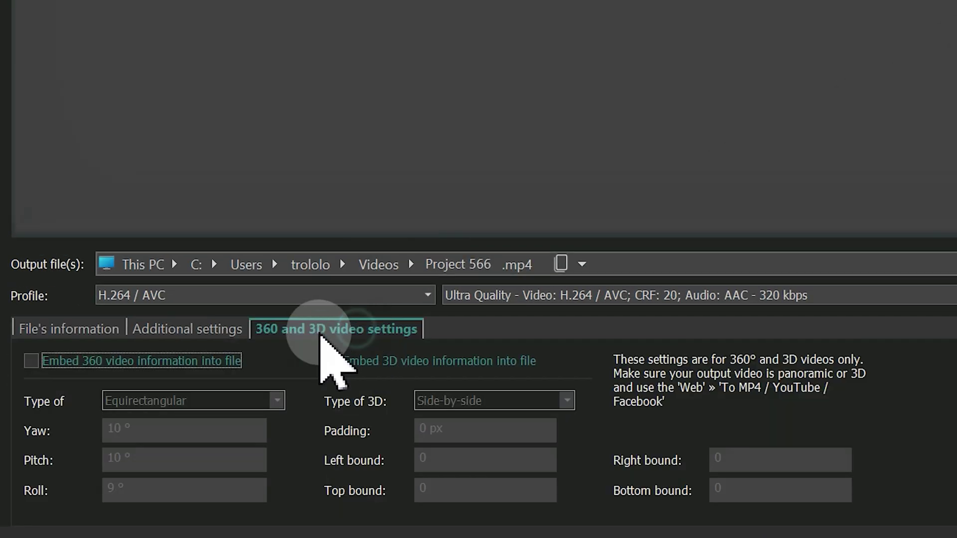
click(31, 361)
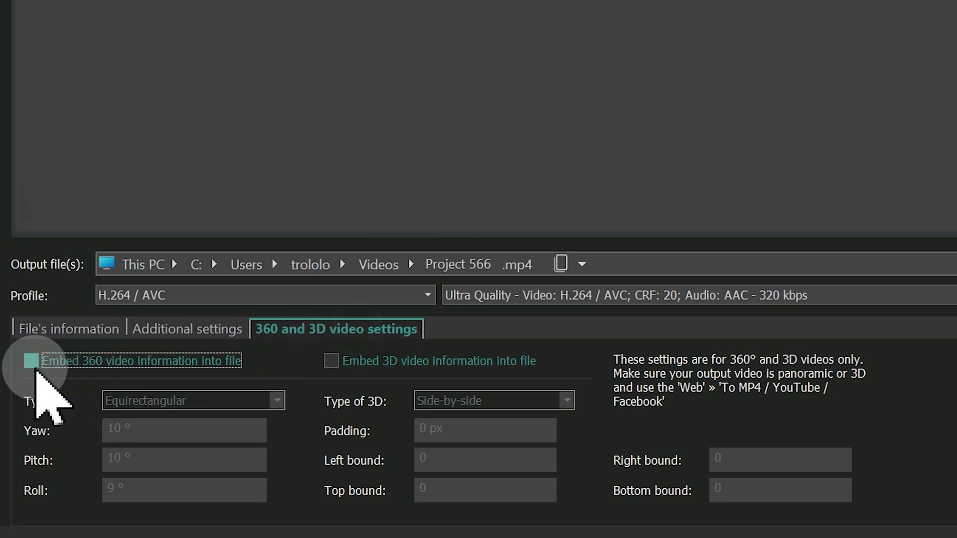
click(172, 430)
text(9)
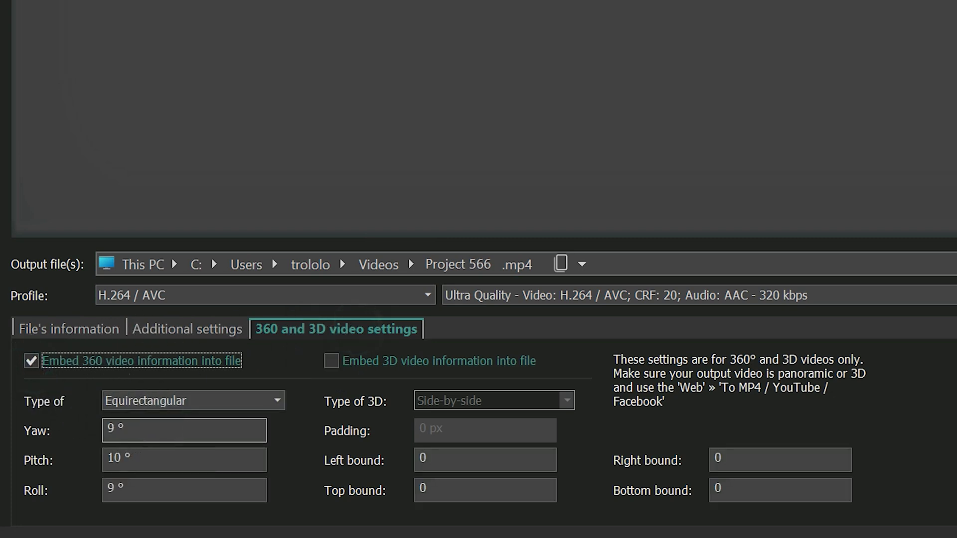
click(172, 460)
text(20)
click(172, 490)
text(123)
click(464, 459)
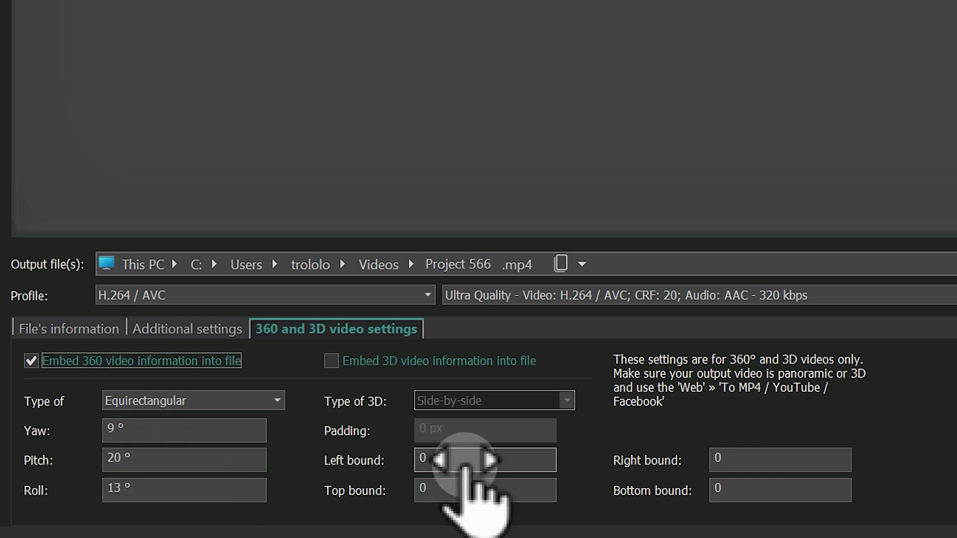
click(729, 490)
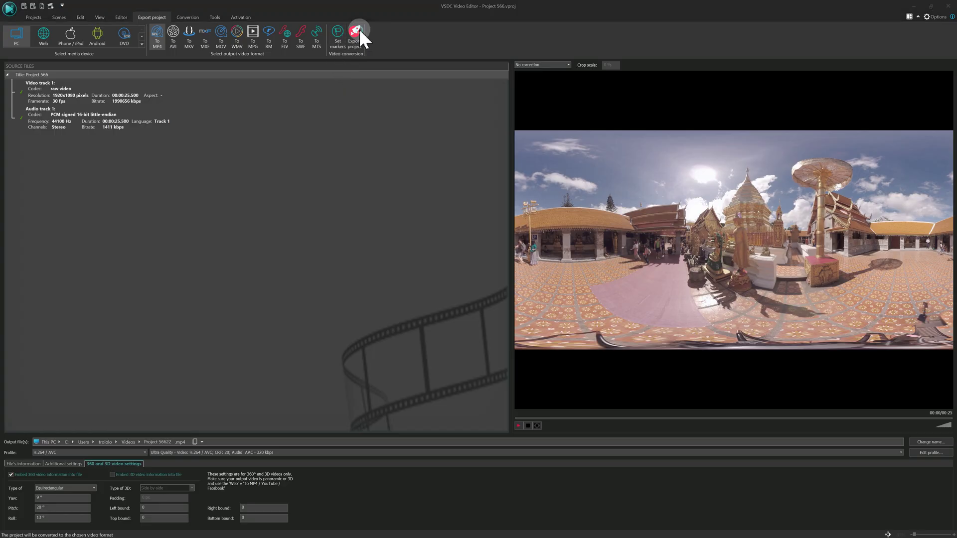
Step: Start the 360 temple video export and let the conversion run to completion
click(355, 34)
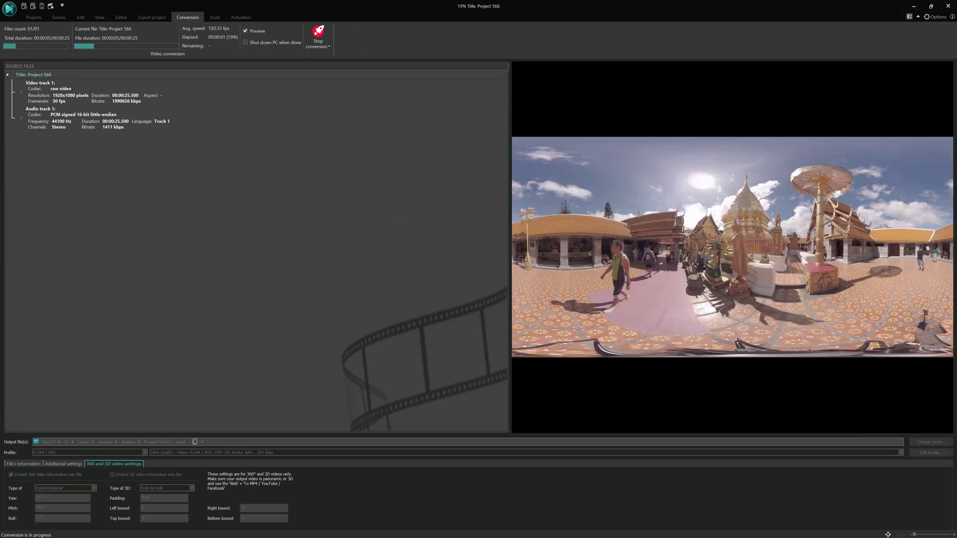